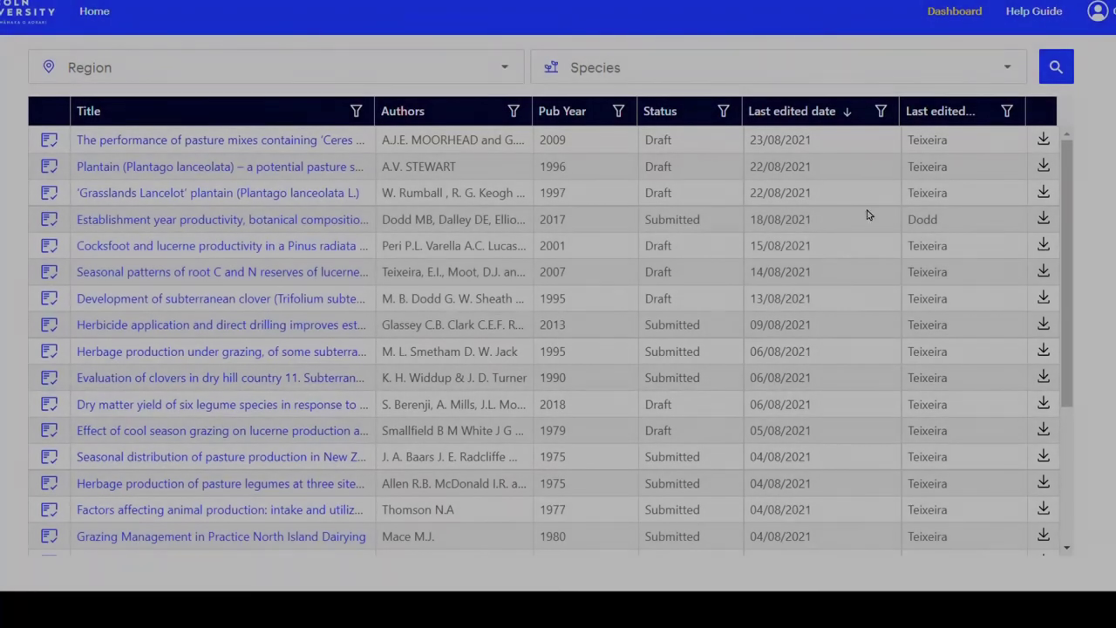
- Scroll up the Dashboard to bring the Create New Dataset option into view
{"action": "scroll", "coordinate": [868, 216], "scroll_direction": "up", "scroll_amount": 1}
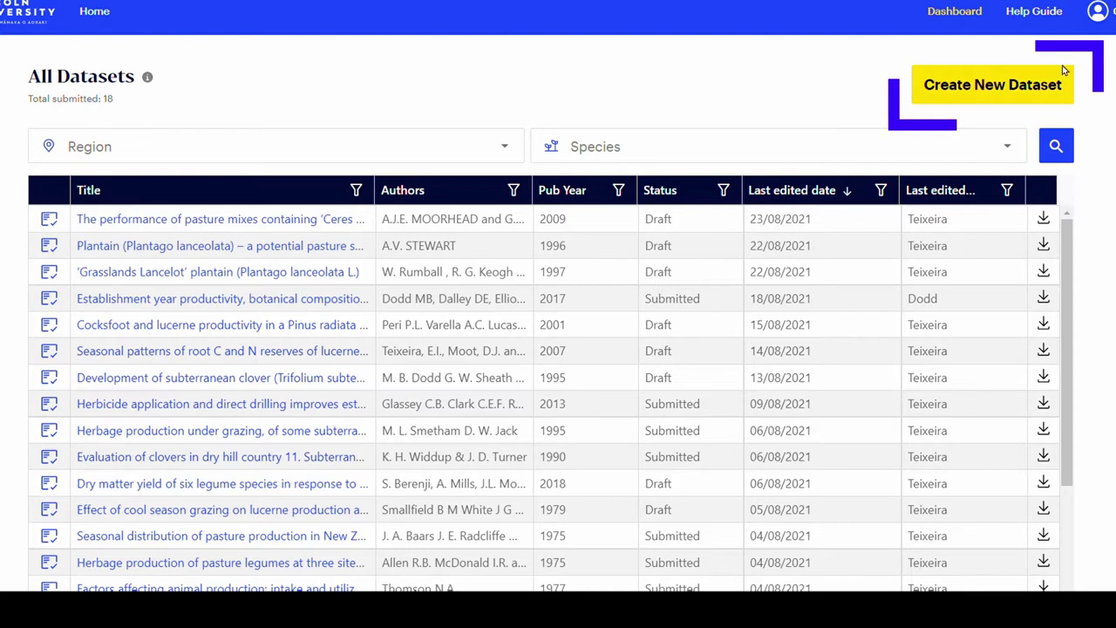
{"action": "left_click", "coordinate": [995, 89]}
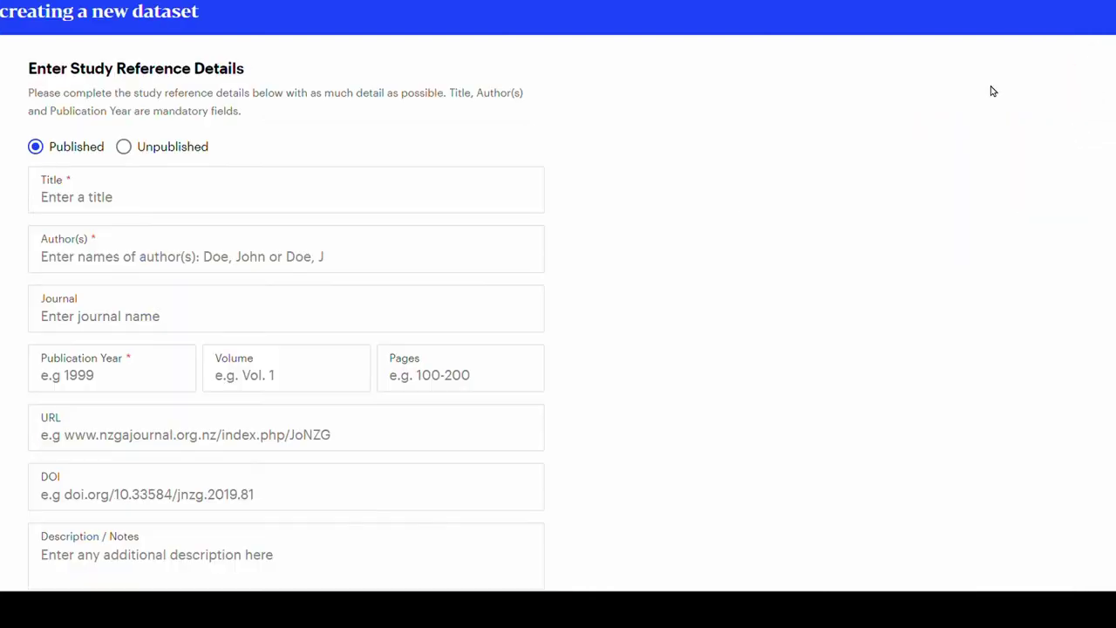
{"action": "left_click", "coordinate": [129, 148]}
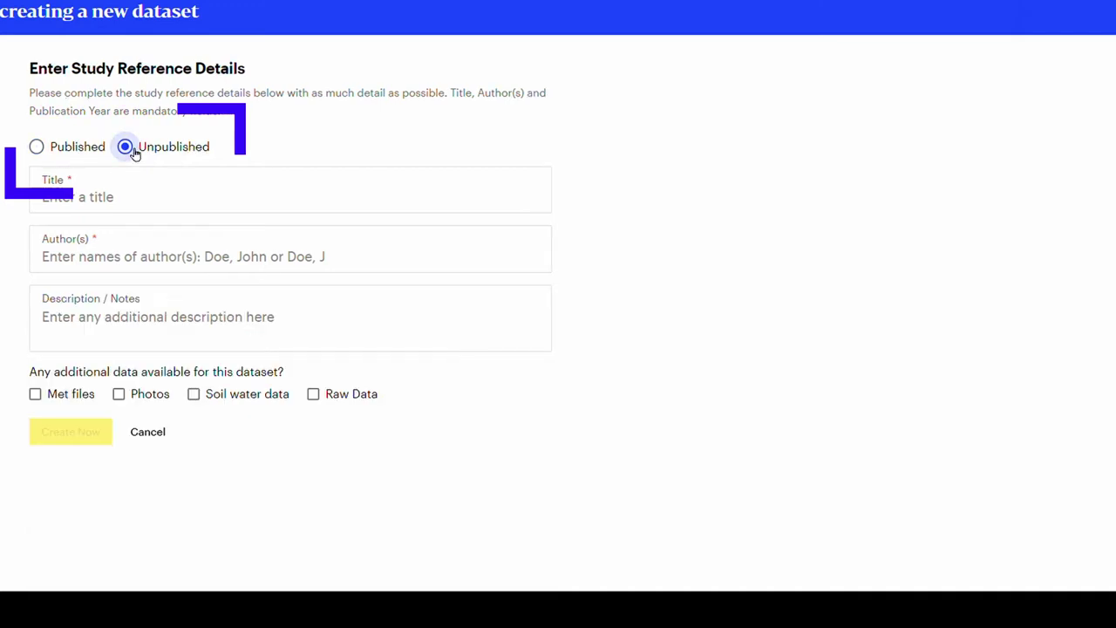
{"action": "left_click", "coordinate": [81, 150]}
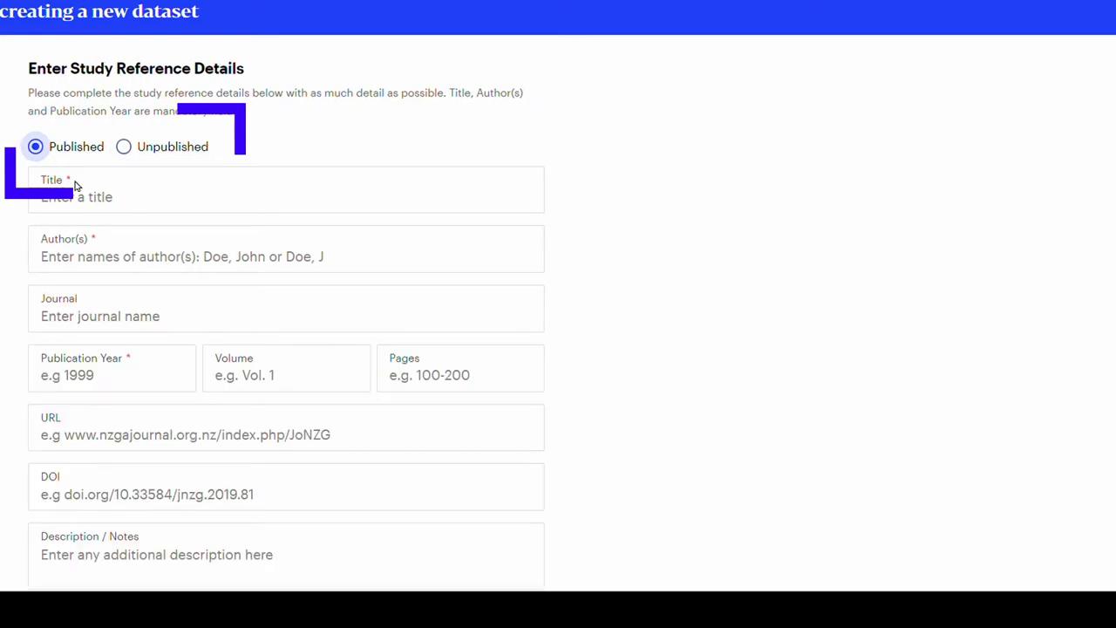
{"action": "left_click", "coordinate": [156, 210]}
- Enter title 'The performance of pastures mixes', the author's name, and journal 'New Zealand Journal of Agricultural Research'
{"action": "type", "text": "The performan"}
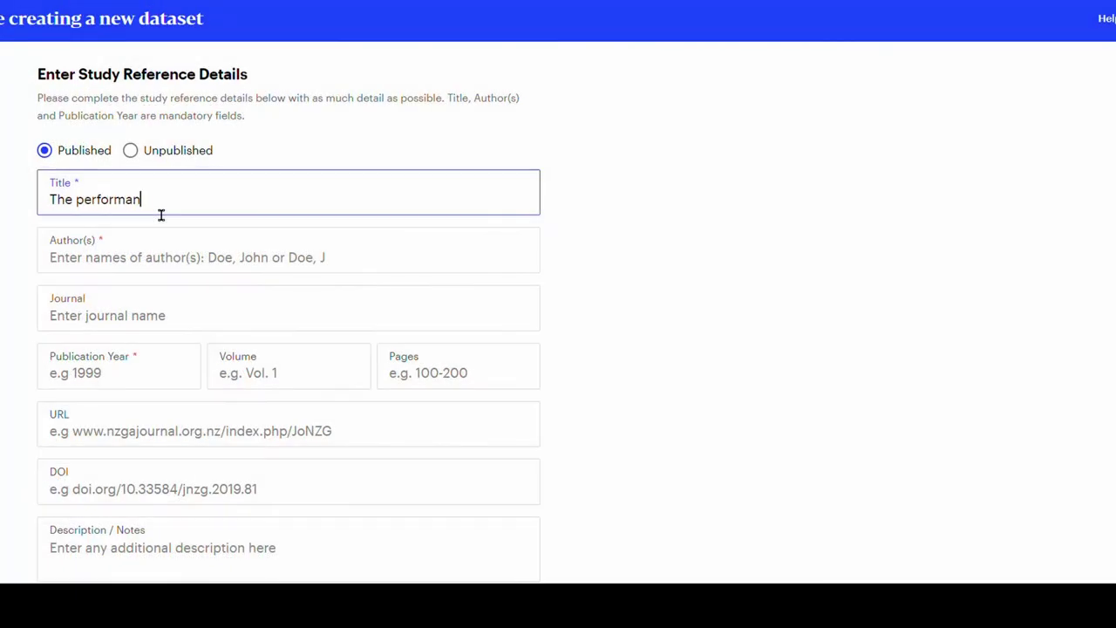
{"action": "type", "text": "ce o"}
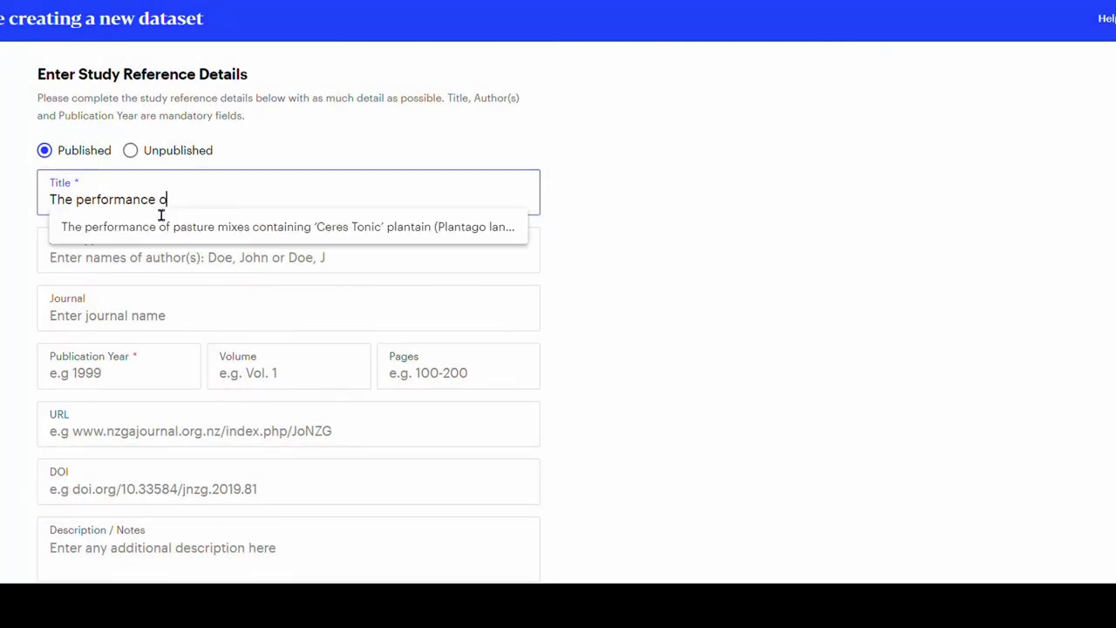
{"action": "type", "text": "f pastures mi"}
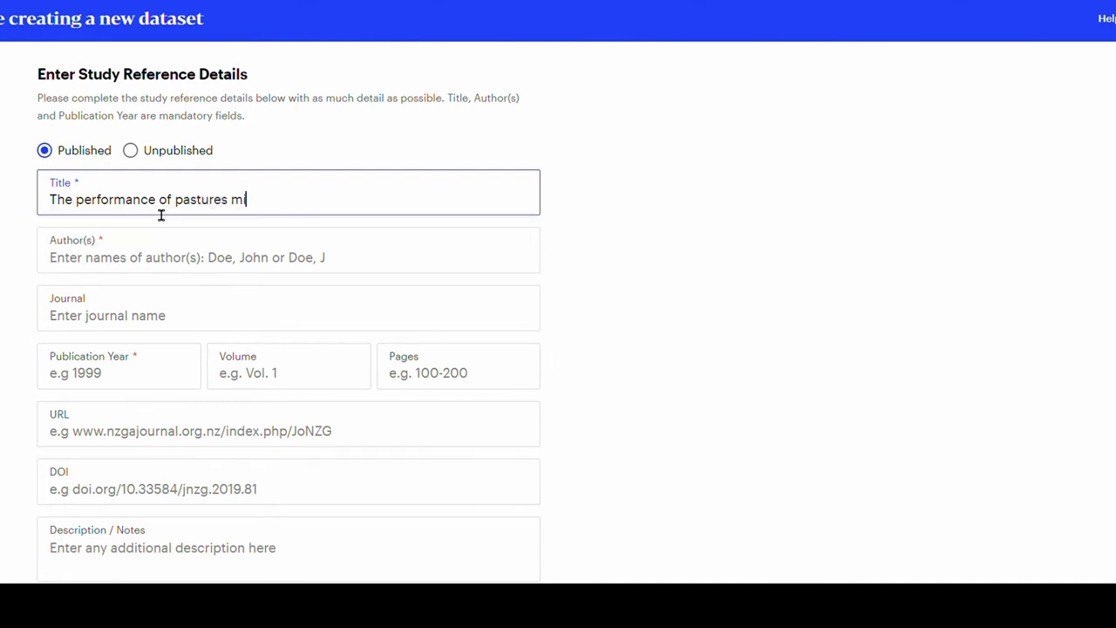
{"action": "type", "text": "xes in New Zealand"}
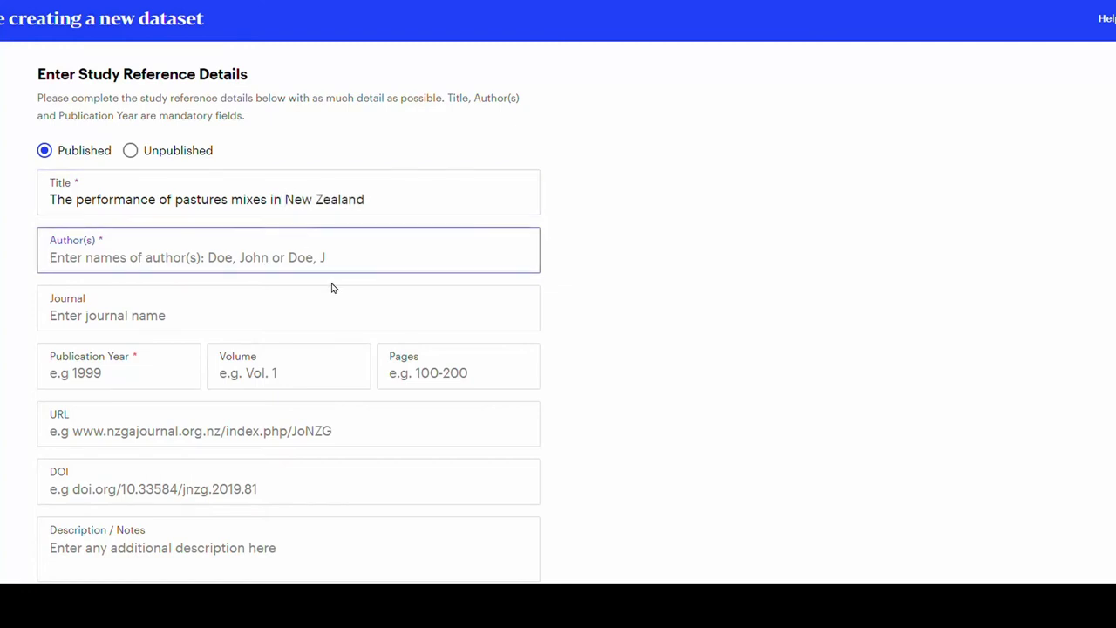
{"action": "type", "text": "Doe "}
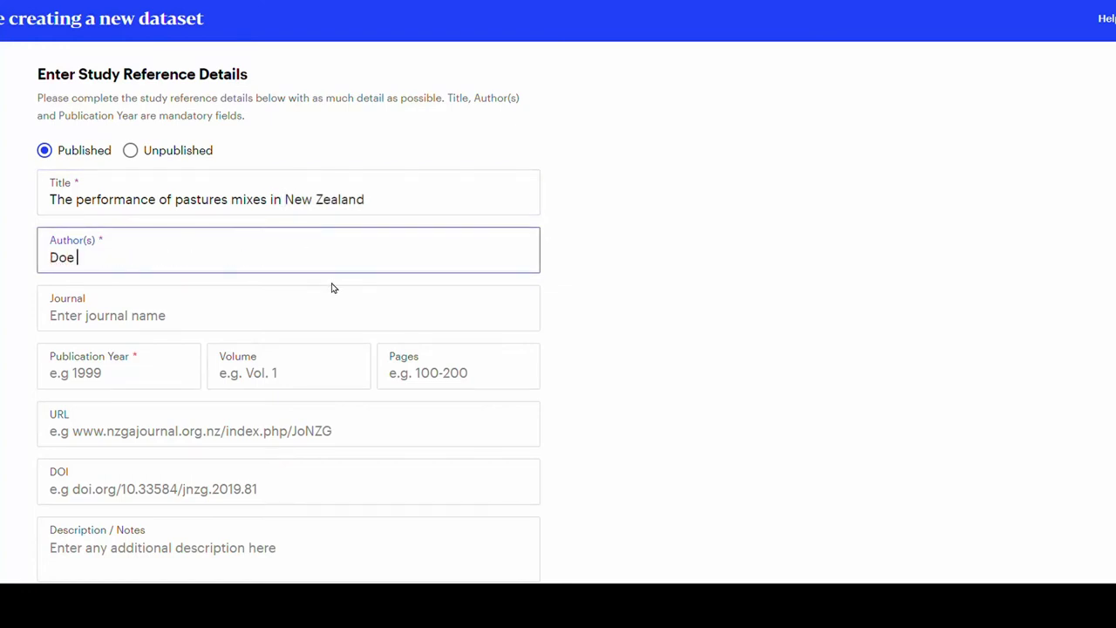
{"action": "type", "text": "J"}
{"action": "left_click", "coordinate": [204, 327]}
{"action": "type", "text": "New Zealand "}
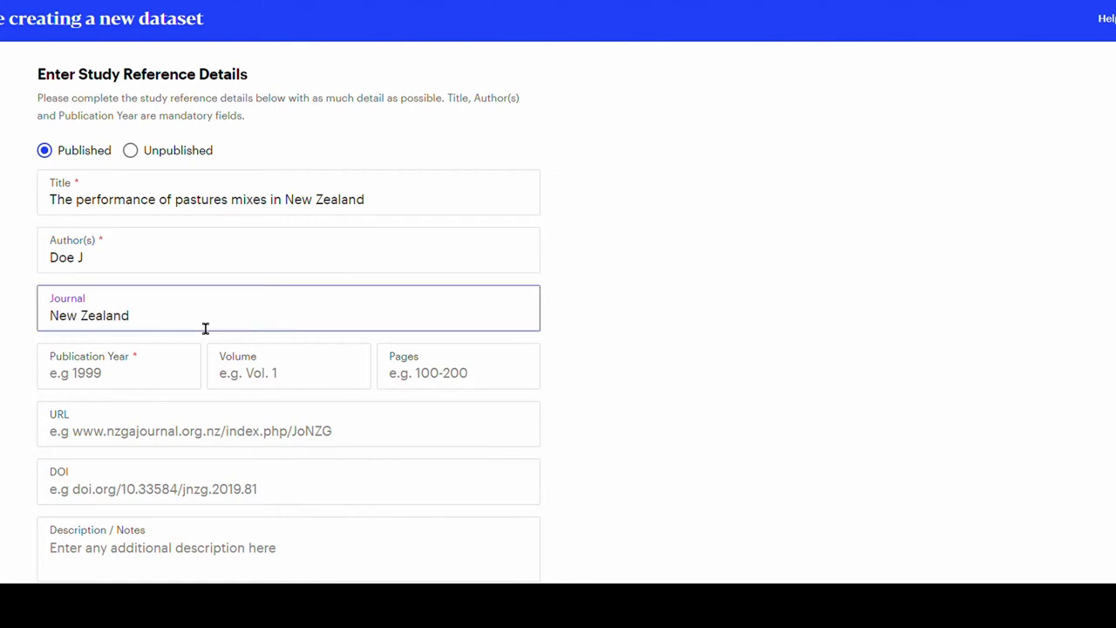
{"action": "type", "text": "Journal"}
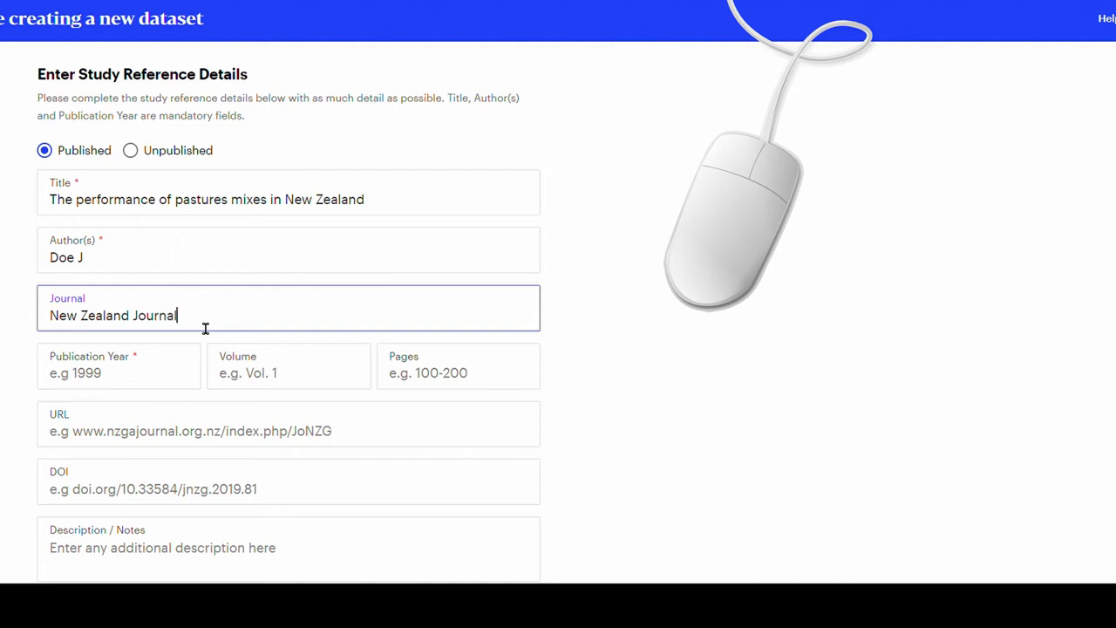
{"action": "type", "text": " of Agricultural "}
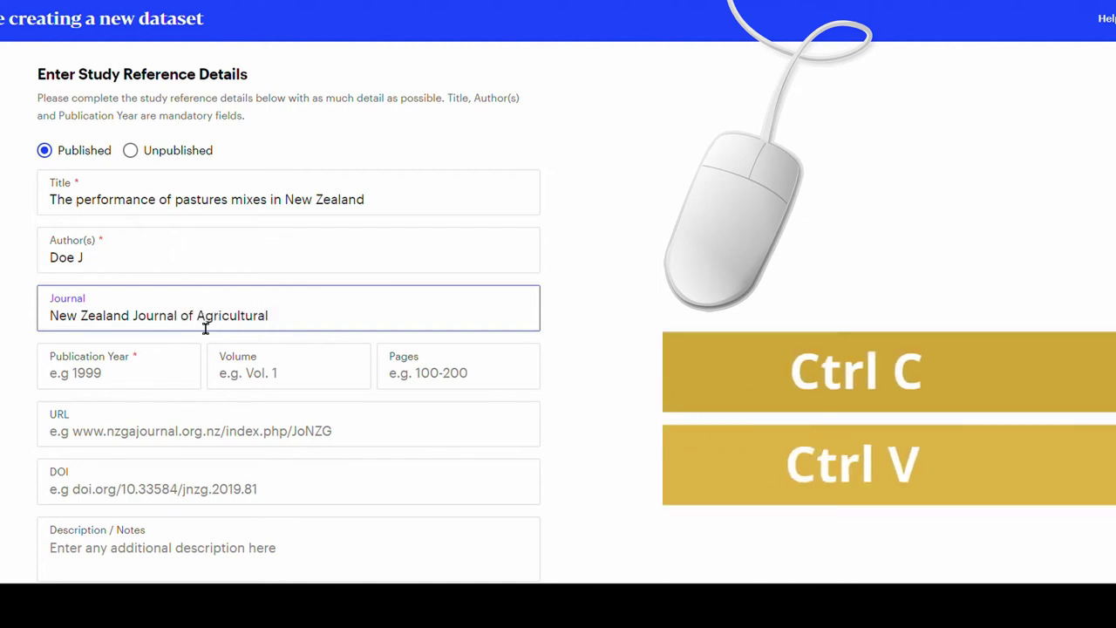
{"action": "type", "text": "Research"}
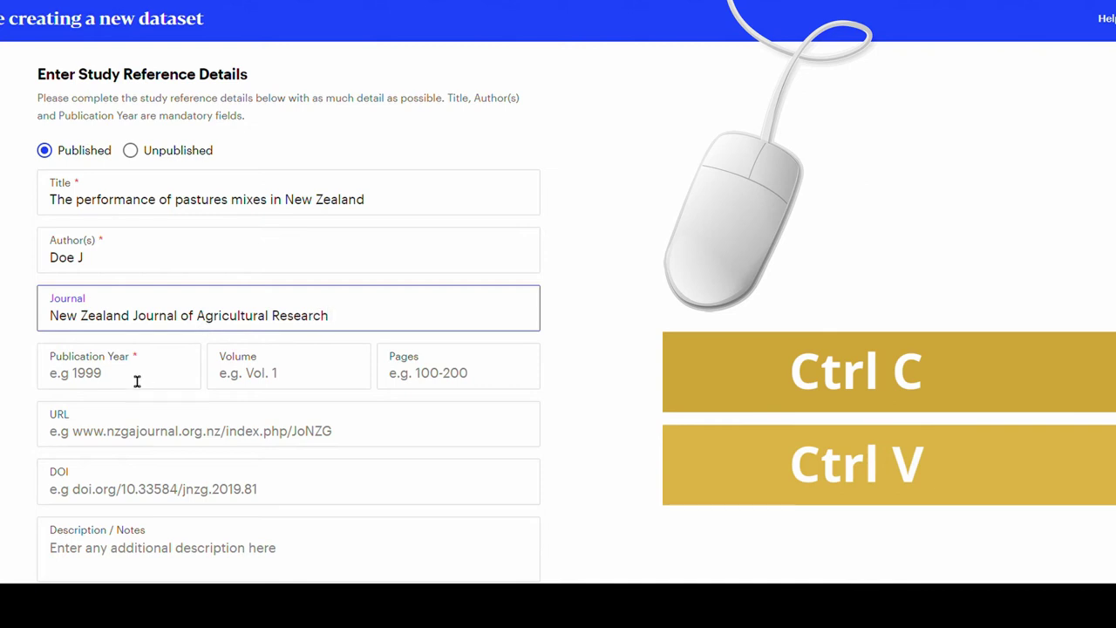
{"action": "left_click", "coordinate": [134, 380]}
- Enter publication year 2000, volume 2, pages 10-15, URL 'www' and DOI 19876644/
{"action": "type", "text": "200"}
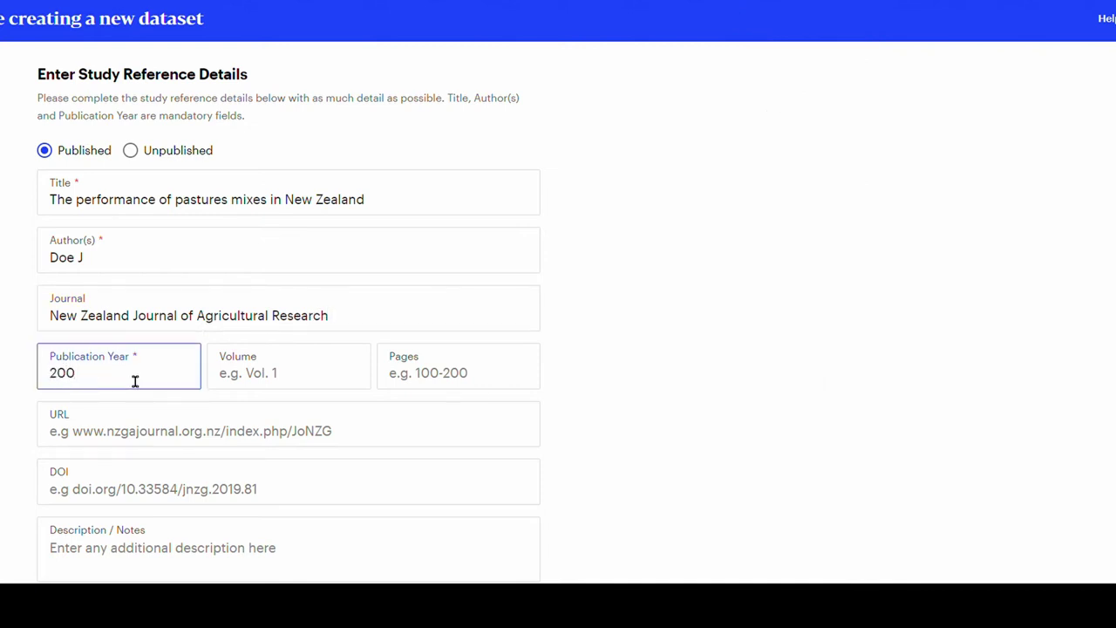
{"action": "type", "text": "0"}
{"action": "left_click", "coordinate": [295, 390]}
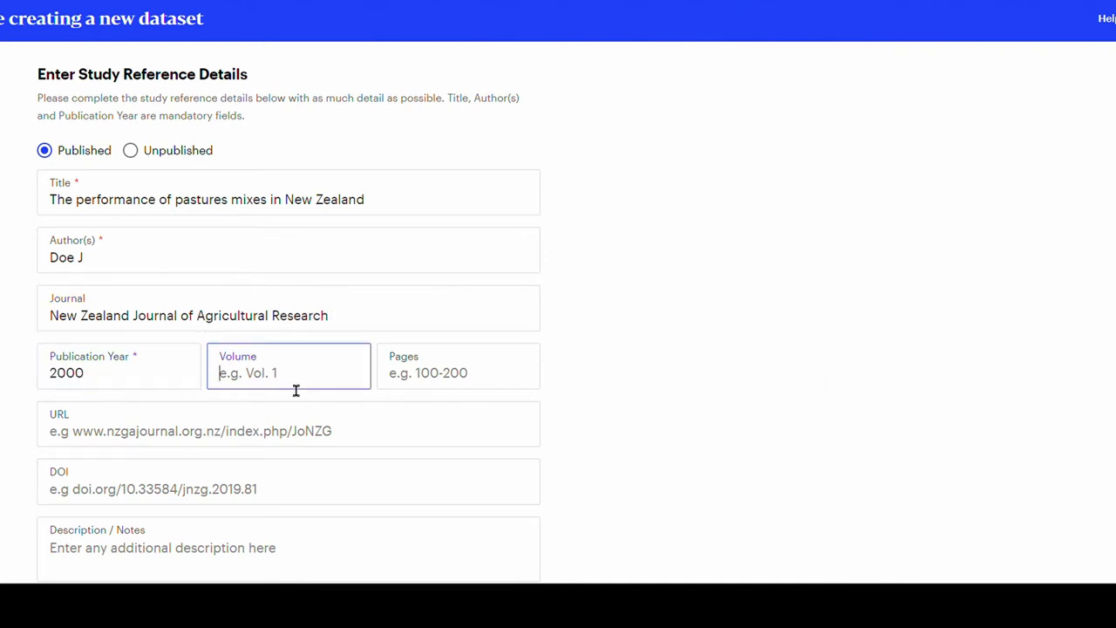
{"action": "type", "text": "2"}
{"action": "left_click", "coordinate": [420, 386]}
{"action": "type", "text": "10-15"}
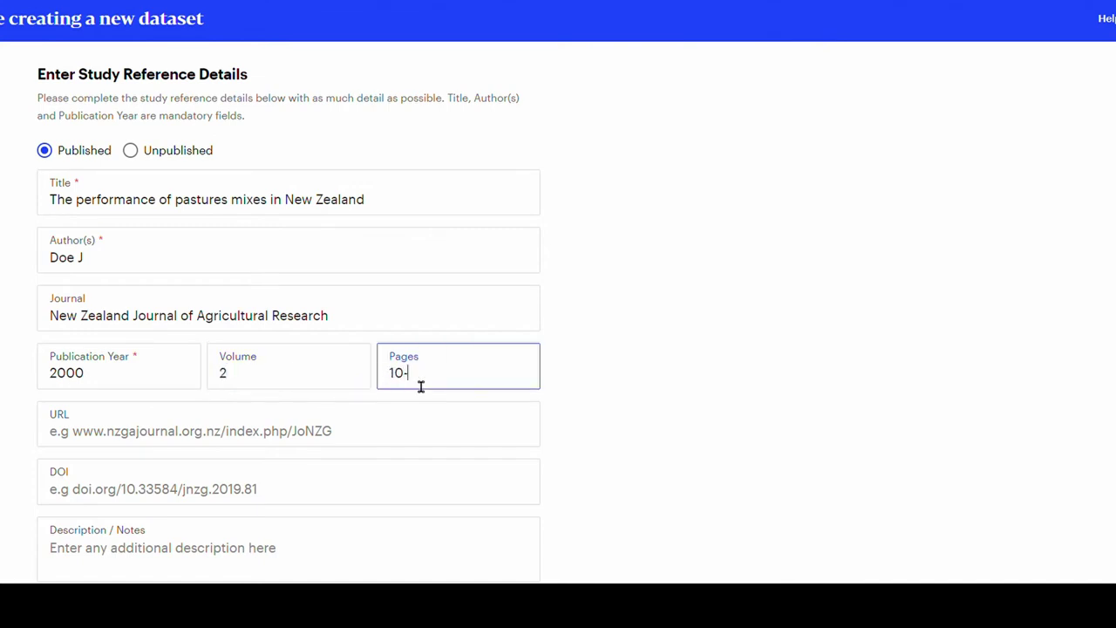
{"action": "left_click", "coordinate": [348, 436]}
{"action": "type", "text": "www"}
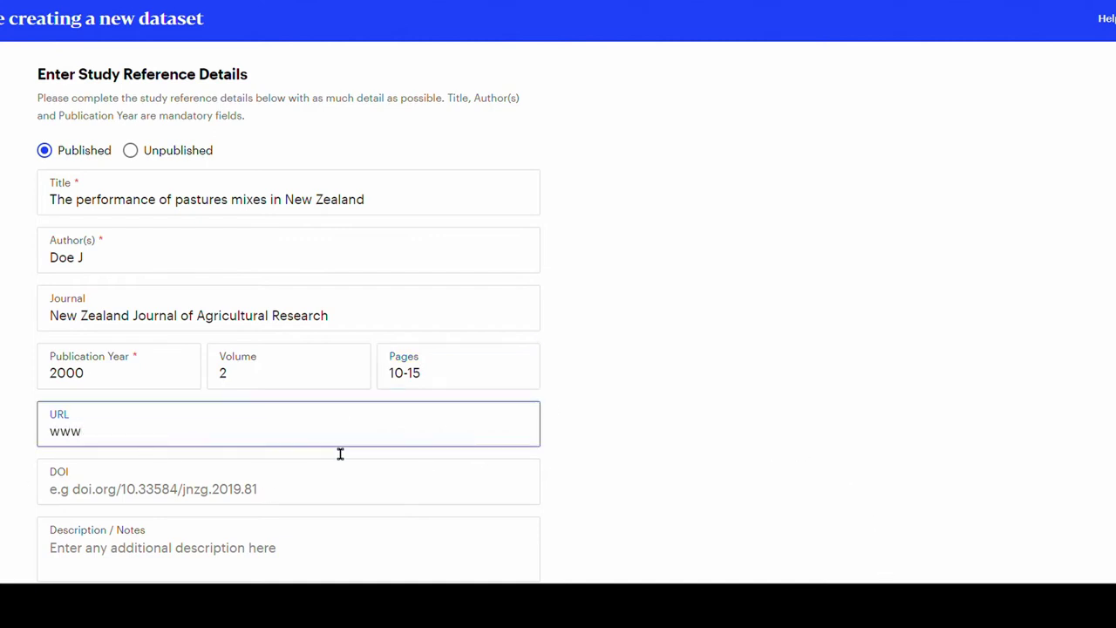
{"action": "left_click", "coordinate": [265, 497]}
{"action": "type", "text": "19876644/"}
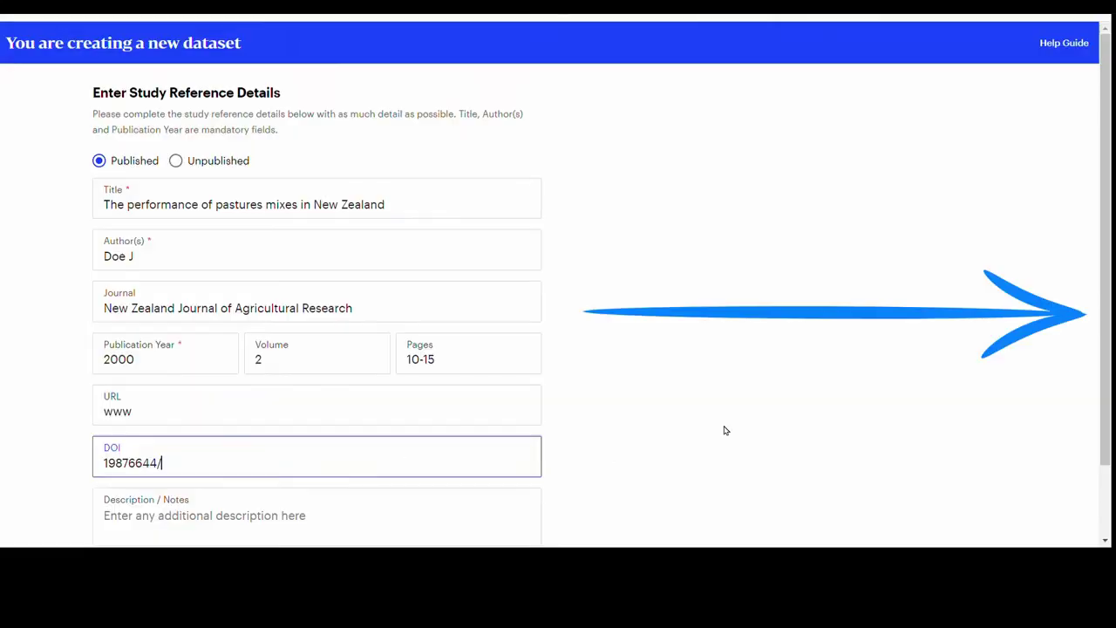
- Add the description note 'Site hill country steep slopes etc'
{"action": "left_click_drag", "start_coordinate": [1105, 177], "coordinate": [1100, 272]}
{"action": "left_click", "coordinate": [323, 445]}
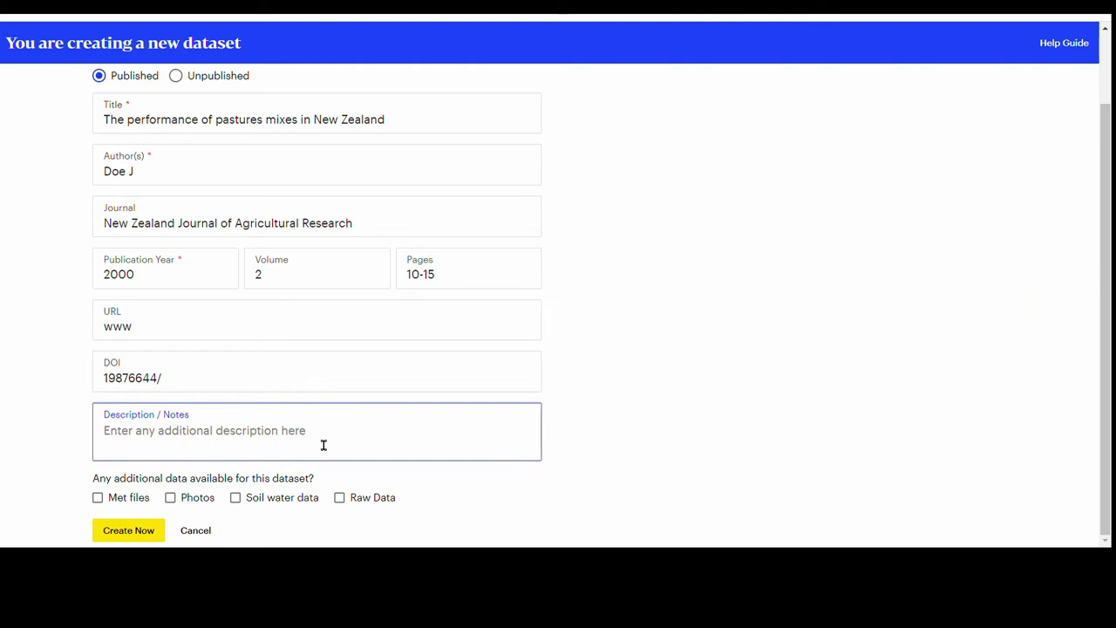
{"action": "type", "text": "Site"}
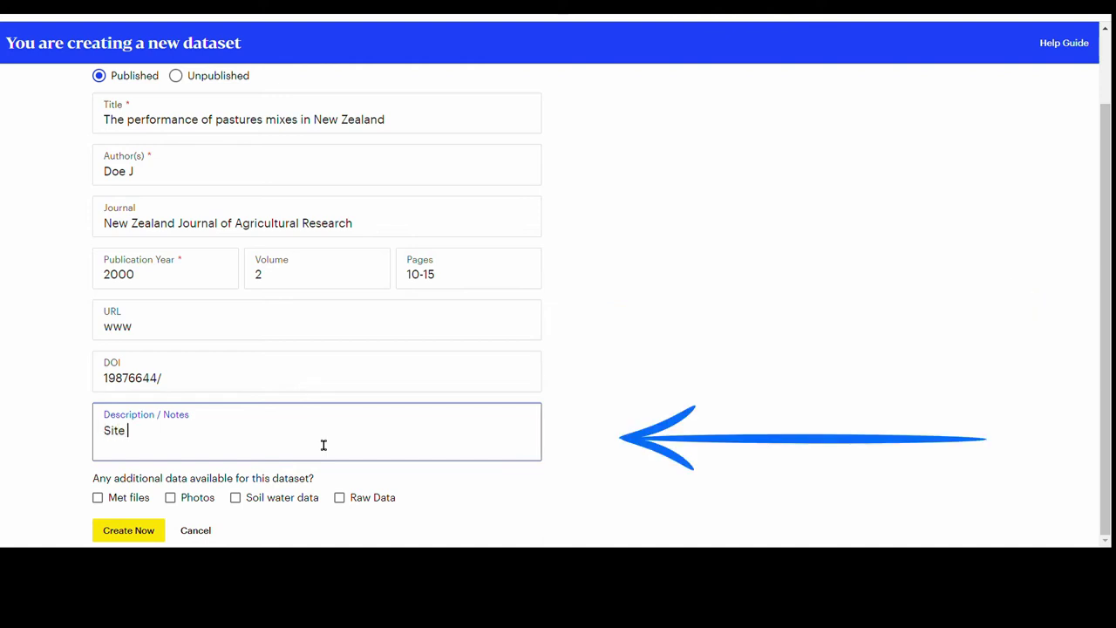
{"action": "type", "text": " hill country steep slo"}
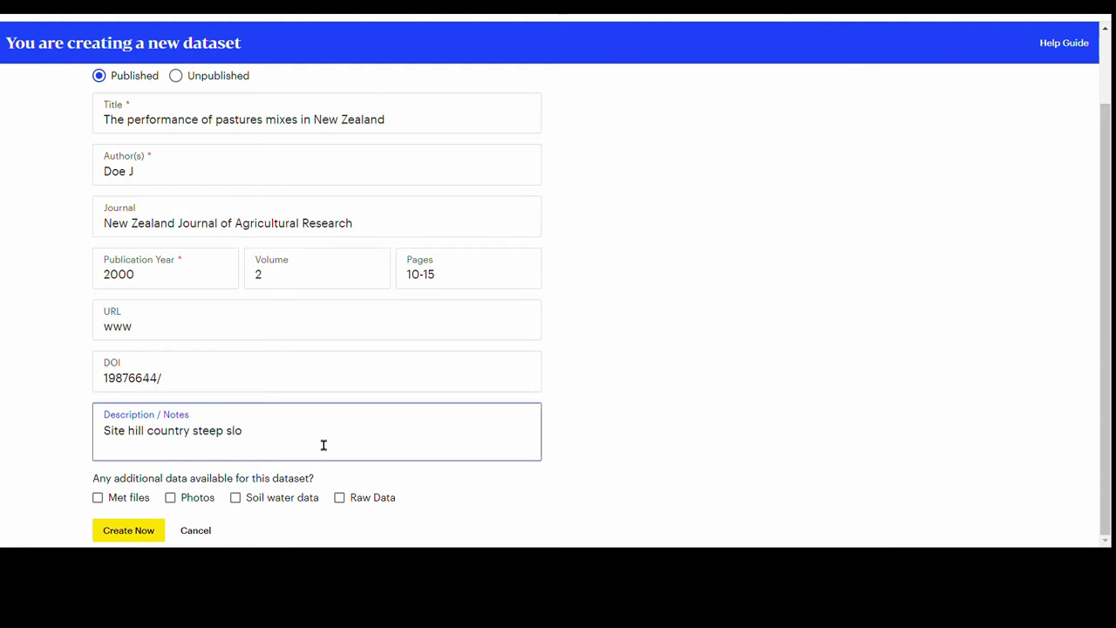
{"action": "type", "text": "pes etc"}
- Leave Met files, Photos, Soil water data and Raw Data all unmarked as additional data
{"action": "left_click", "coordinate": [112, 506]}
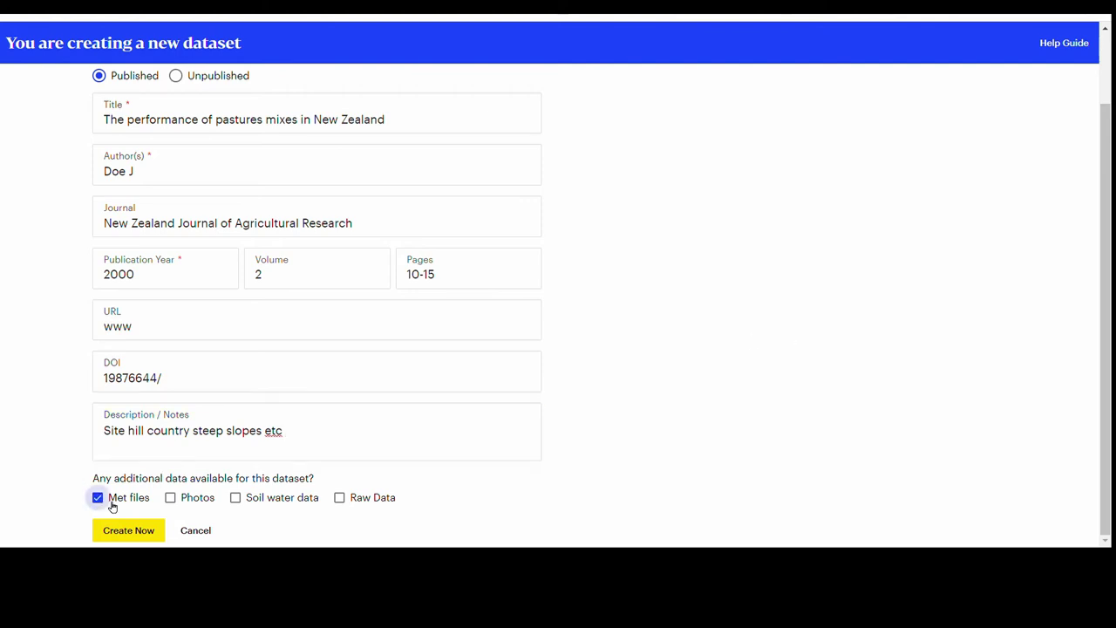
{"action": "left_click", "coordinate": [111, 506]}
{"action": "left_click", "coordinate": [171, 503]}
{"action": "left_click", "coordinate": [172, 503]}
{"action": "left_click", "coordinate": [252, 503]}
{"action": "left_click", "coordinate": [252, 503]}
{"action": "left_click", "coordinate": [360, 501]}
{"action": "left_click", "coordinate": [359, 501]}
- Save the study reference details with Create Now to create the dataset
{"action": "left_click", "coordinate": [128, 530]}
{"action": "left_click", "coordinate": [160, 534]}
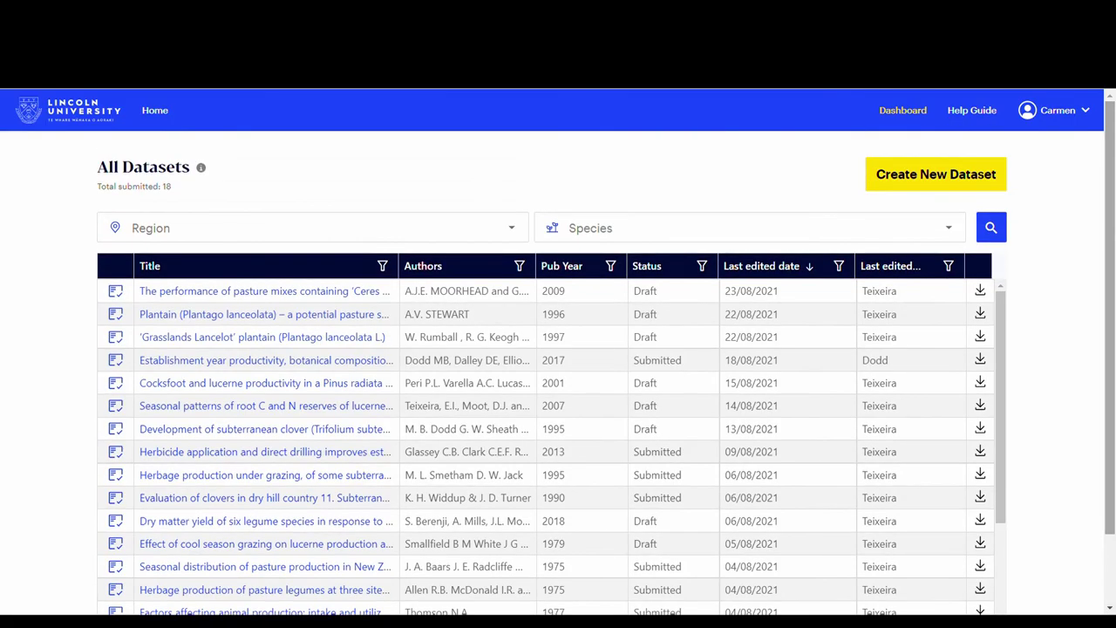
{"action": "left_click", "coordinate": [939, 180]}
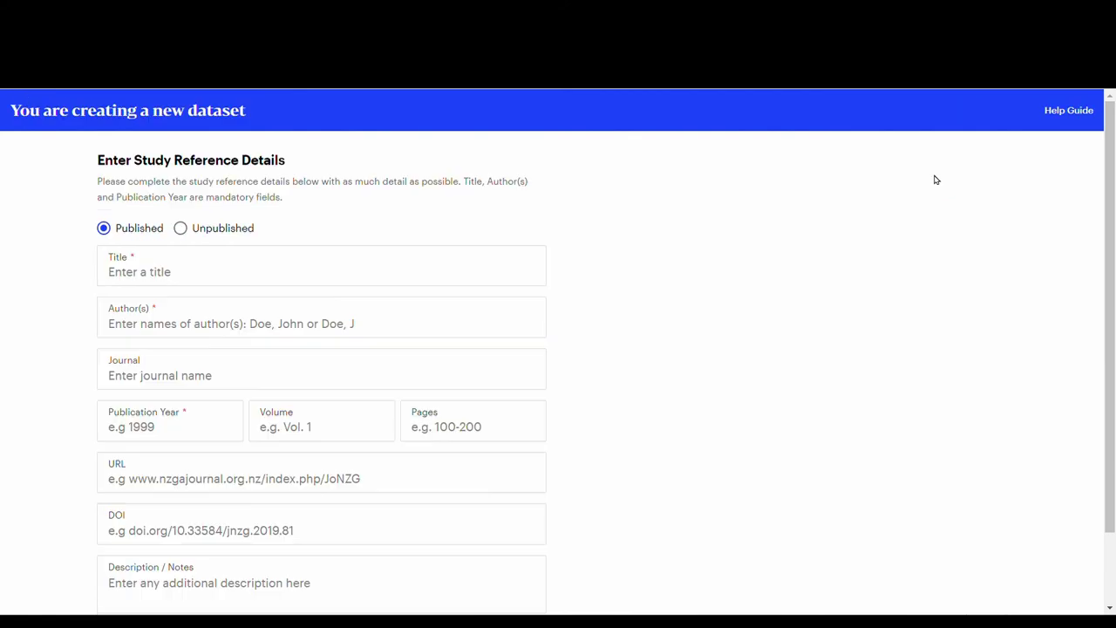
{"action": "left_click", "coordinate": [180, 228]}
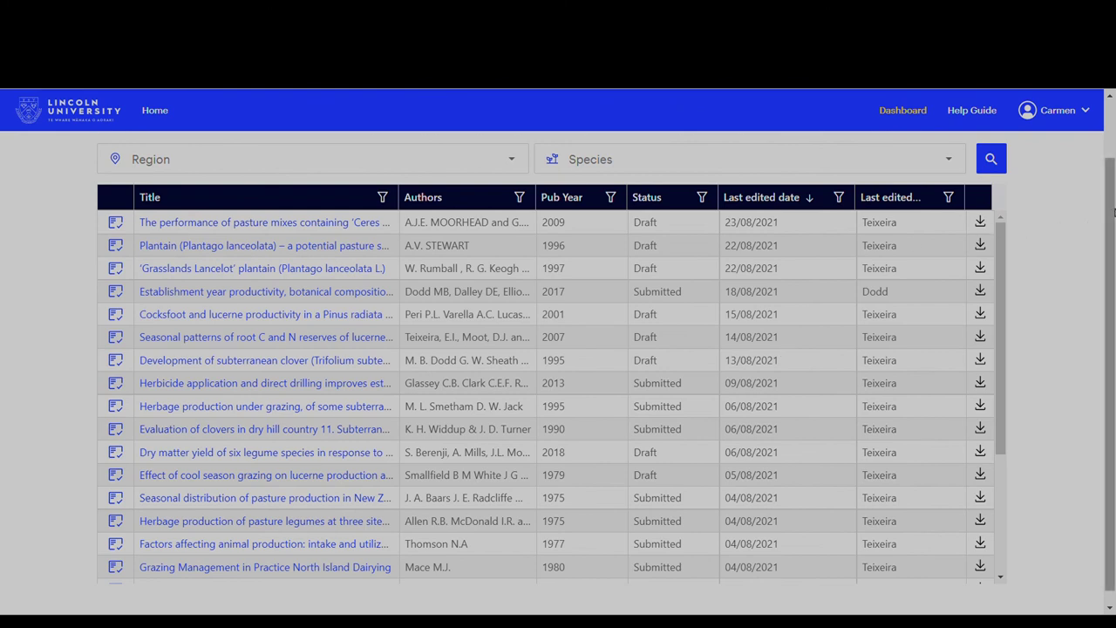
{"action": "scroll", "coordinate": [1099, 262], "scroll_direction": "up", "scroll_amount": 1}
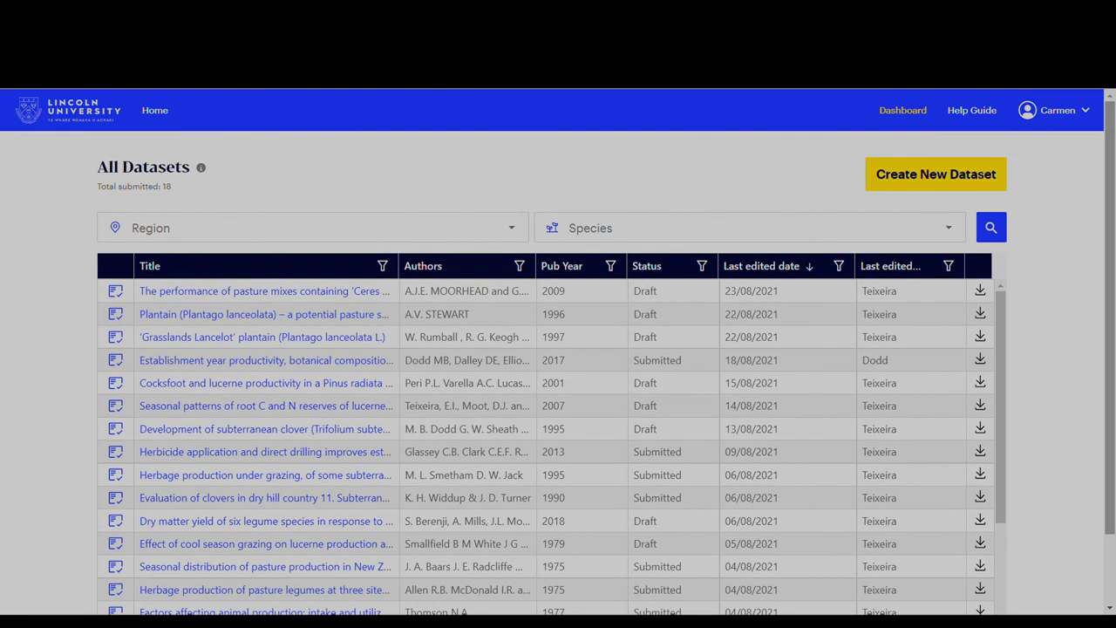
- Open the pastures-mixes dataset from the top of the All Datasets table in data entry mode
{"action": "left_click", "coordinate": [936, 177]}
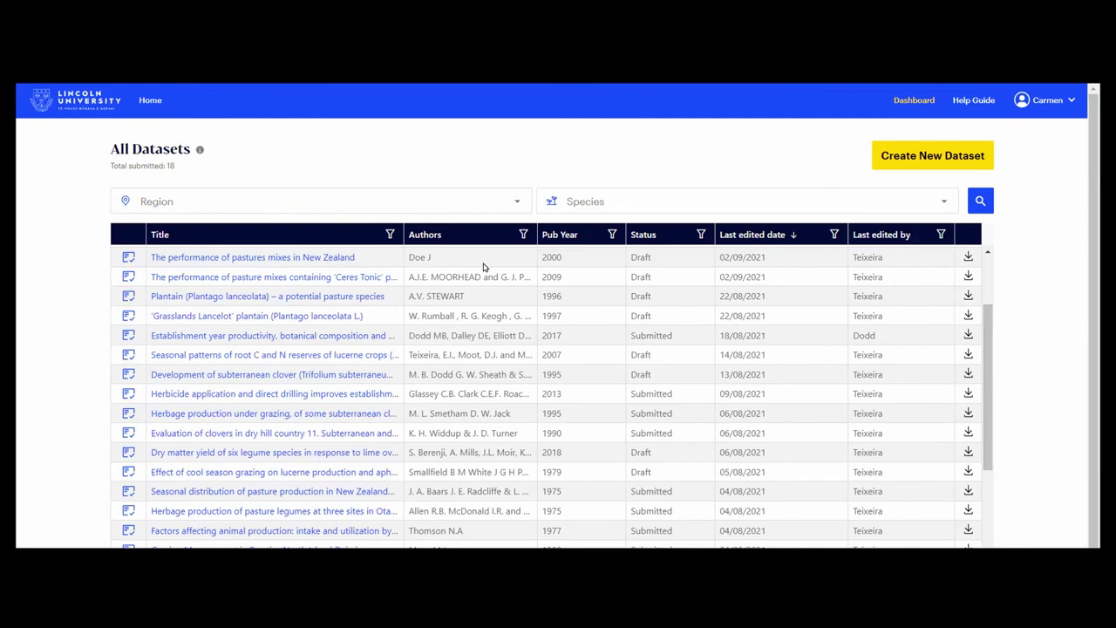
{"action": "left_click", "coordinate": [298, 259]}
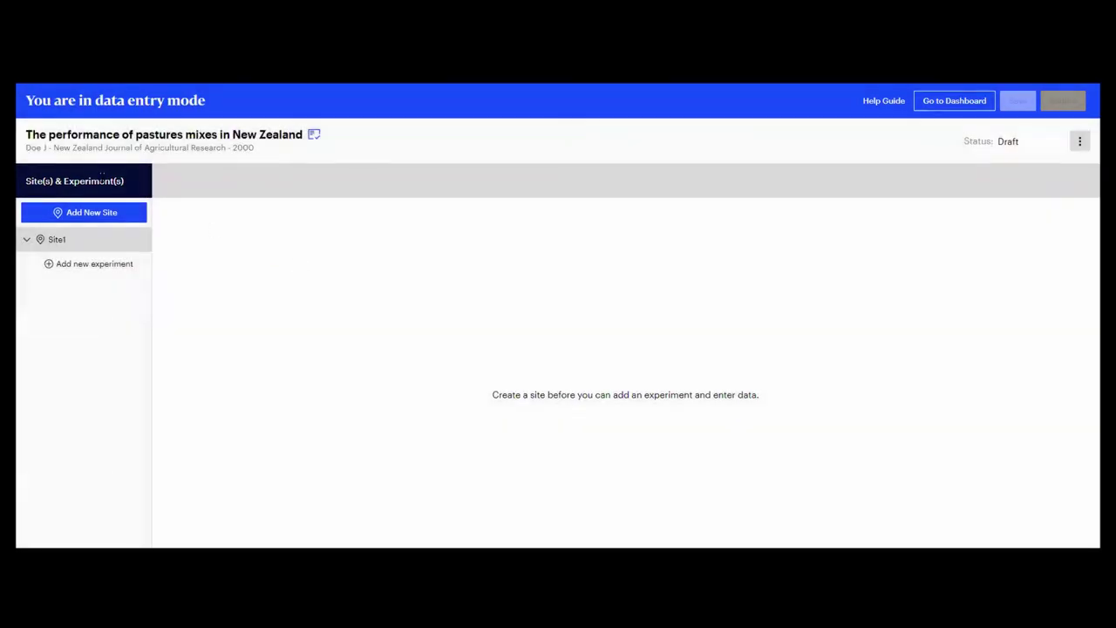